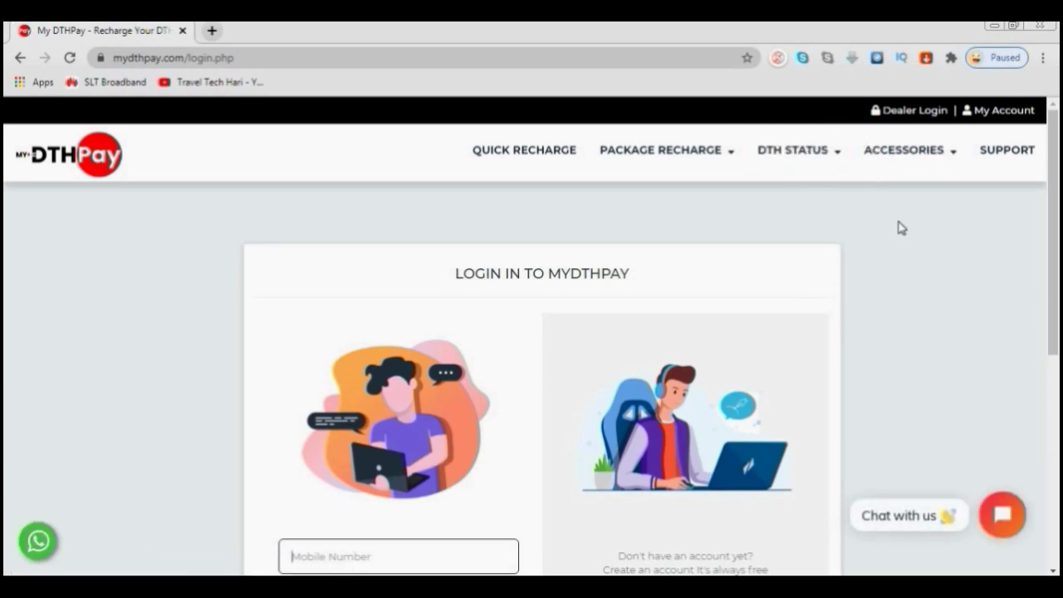
Log in with the mobile number and the received one-time code to reach the customer dashboard.
{"action": "scroll", "coordinate": [877, 263], "scroll_direction": "down", "scroll_amount": 1}
{"action": "scroll", "coordinate": [877, 262], "scroll_direction": "down", "scroll_amount": 2}
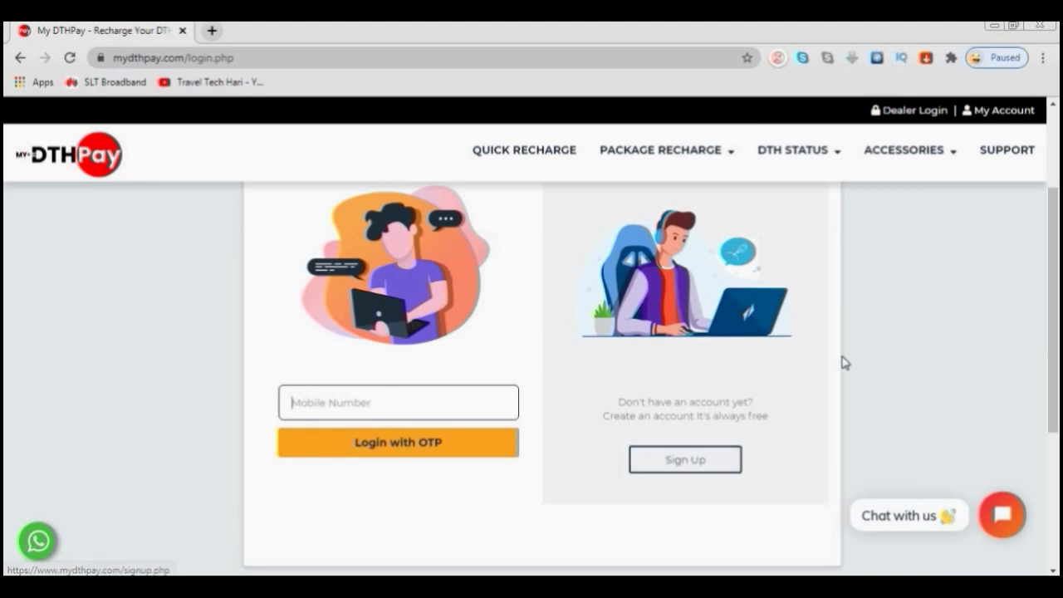
{"action": "left_click", "coordinate": [719, 467]}
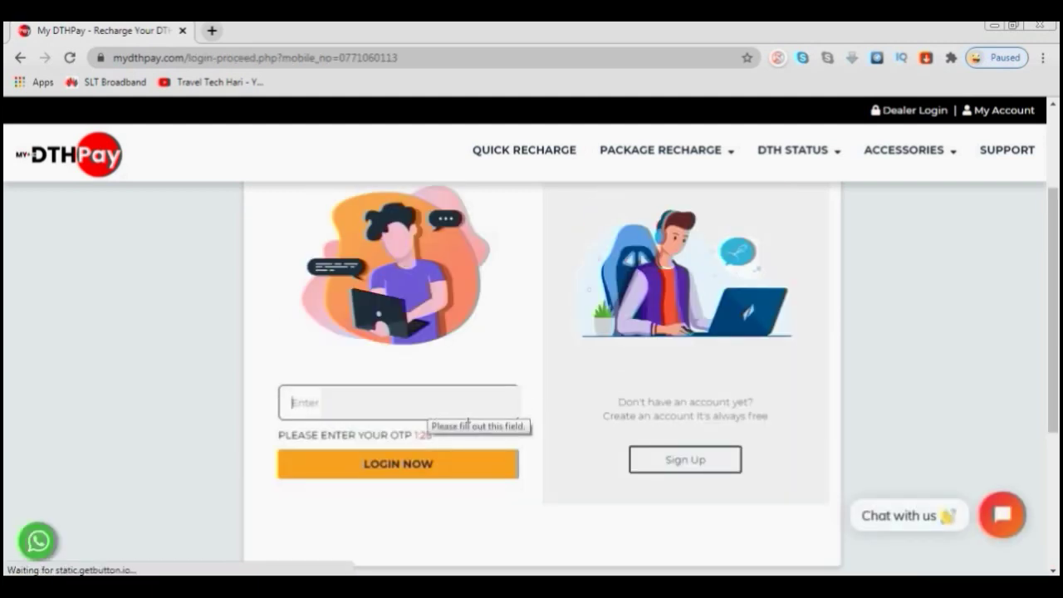
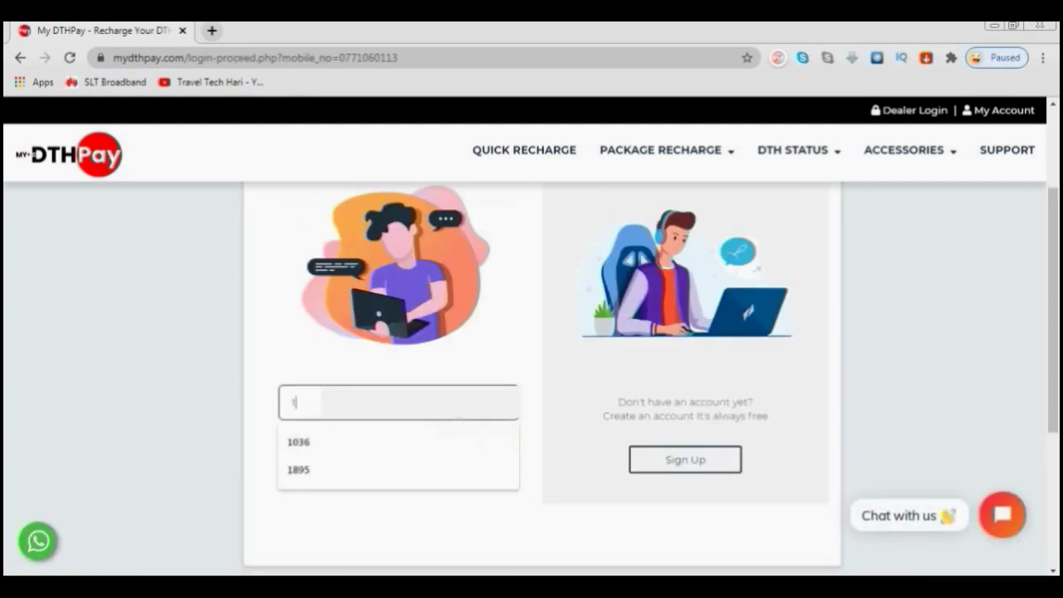
{"action": "key", "text": "Return"}
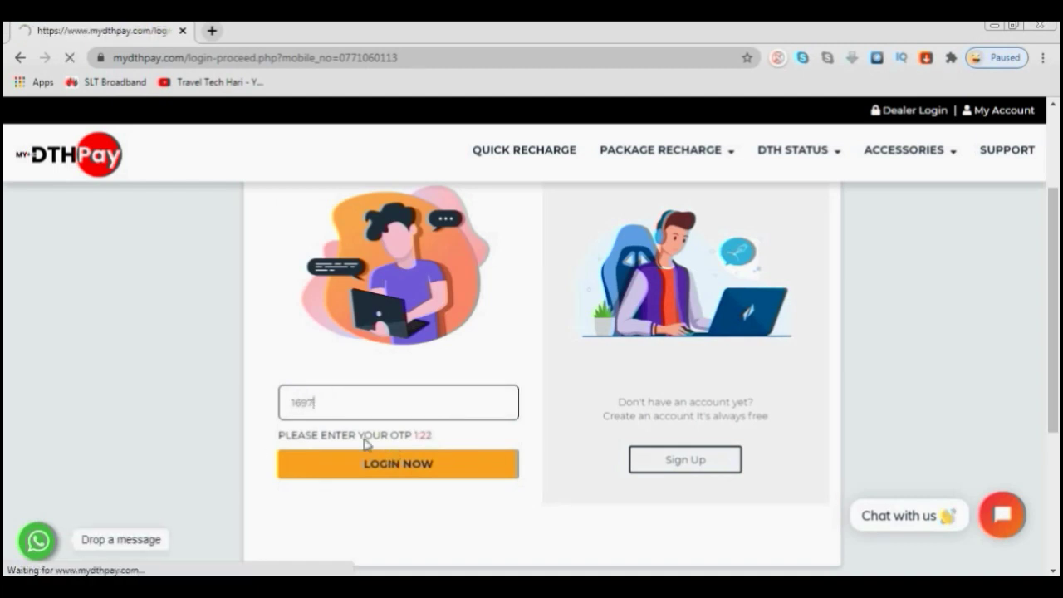
{"action": "scroll", "coordinate": [489, 467], "scroll_direction": "down", "scroll_amount": 2}
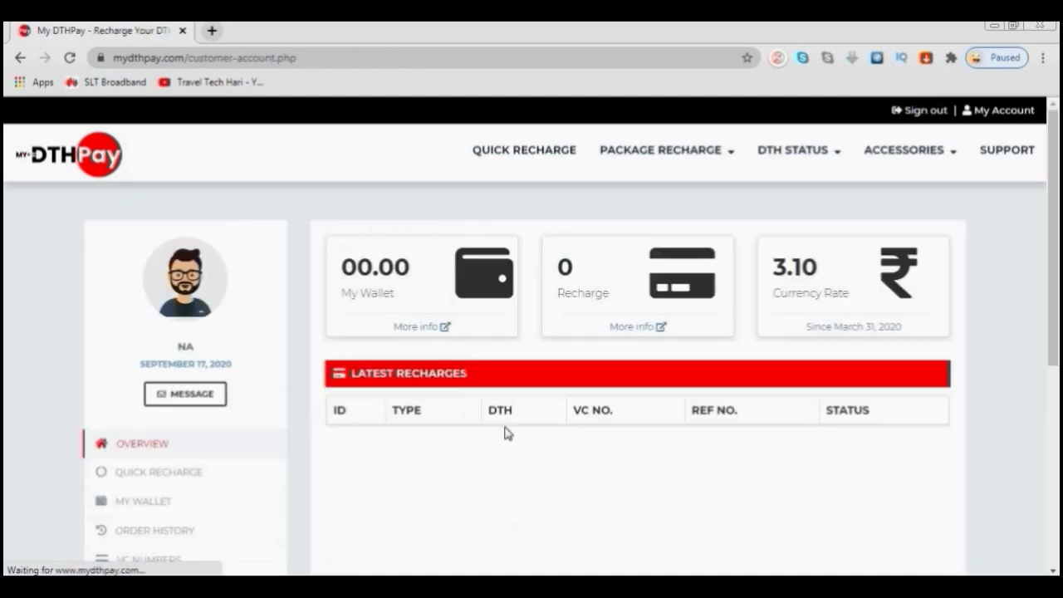
Check the dashboard's 0 recharges and 3.10 currency rate, then open the DTH STATUS menu.
{"action": "scroll", "coordinate": [492, 465], "scroll_direction": "down", "scroll_amount": 1}
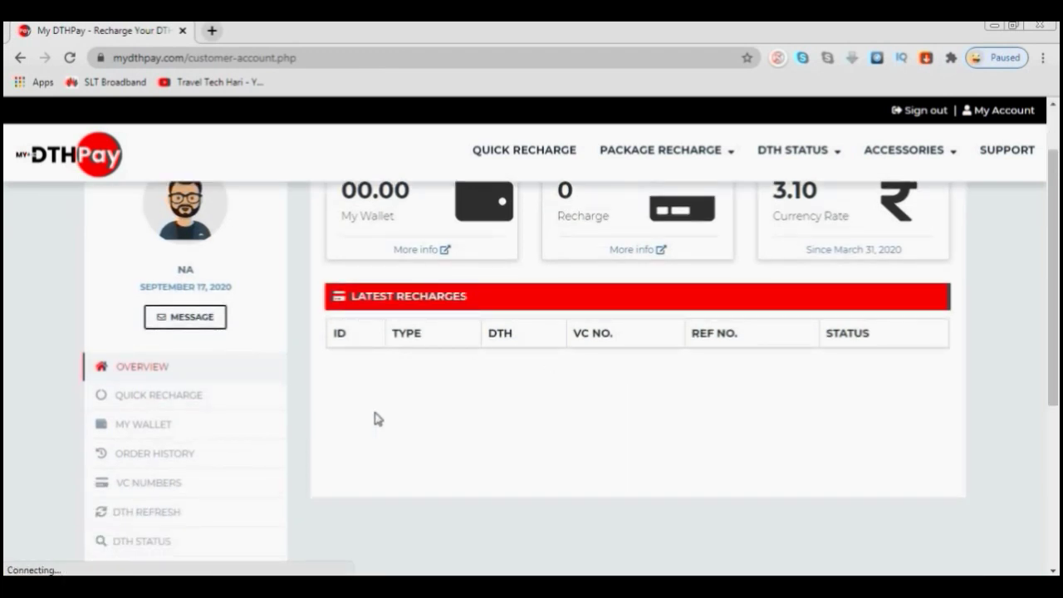
{"action": "scroll", "coordinate": [582, 475], "scroll_direction": "up", "scroll_amount": 2}
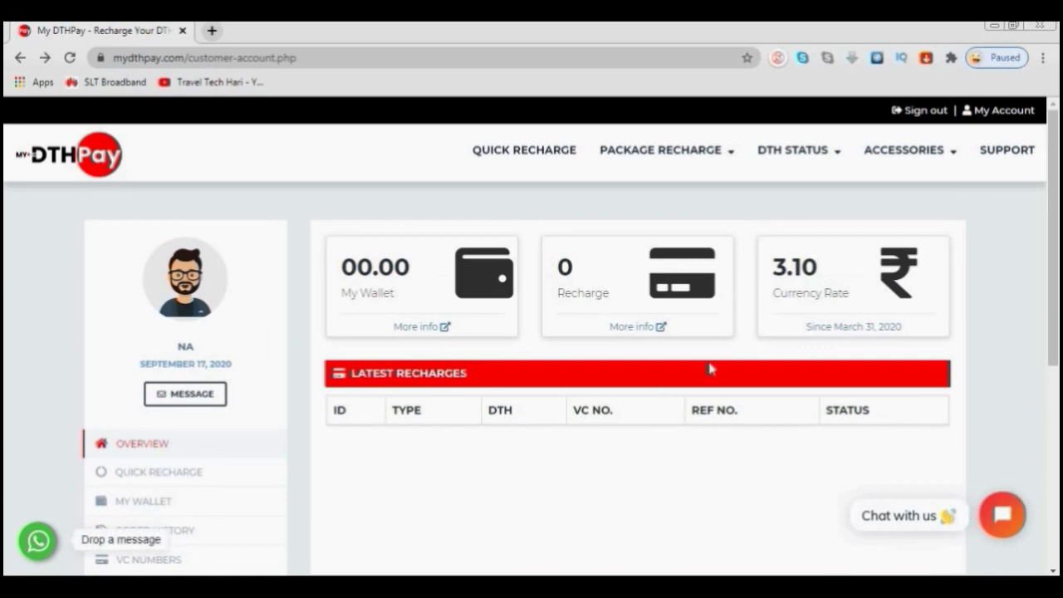
{"action": "left_click_drag", "start_coordinate": [772, 264], "coordinate": [837, 269]}
{"action": "left_click", "coordinate": [850, 284]}
{"action": "left_click_drag", "start_coordinate": [774, 266], "coordinate": [872, 290]}
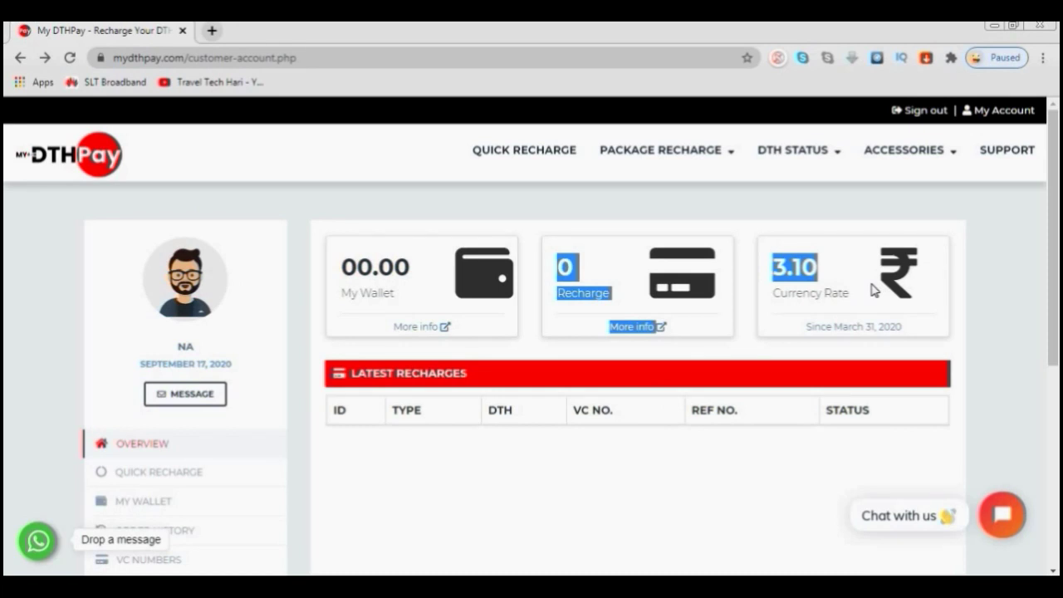
{"action": "left_click", "coordinate": [996, 264]}
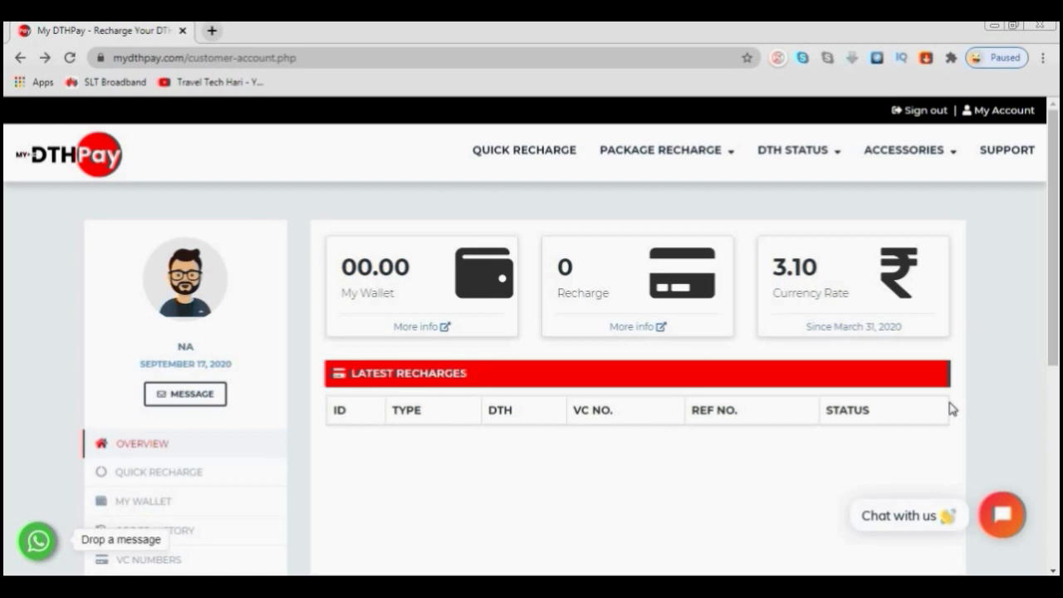
{"action": "left_click", "coordinate": [795, 150]}
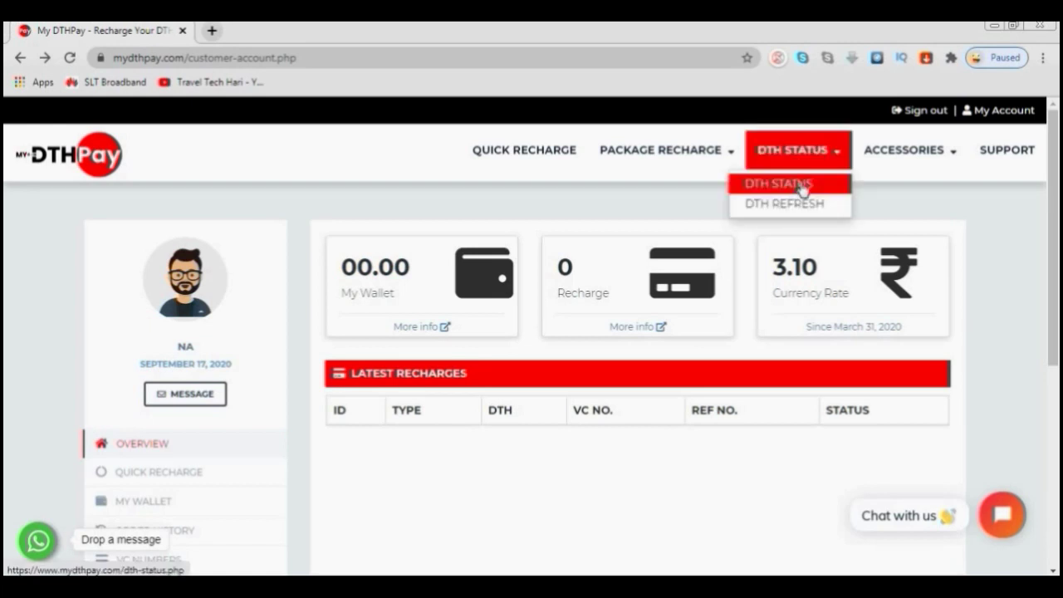
Go to the DTH status check page and select Videocon D2h as the provider.
{"action": "left_click", "coordinate": [780, 183]}
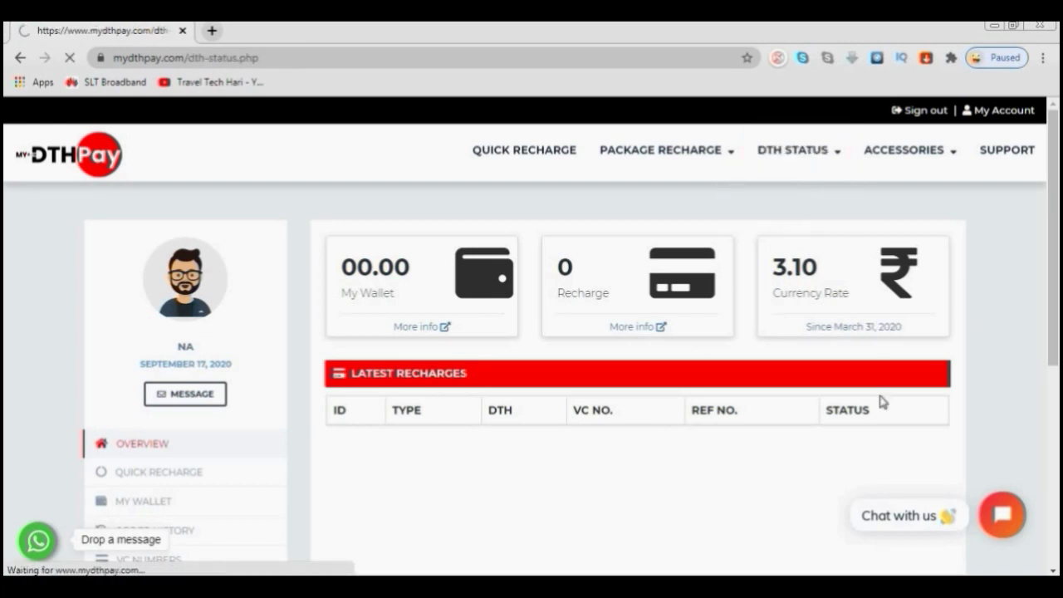
{"action": "left_click", "coordinate": [502, 335]}
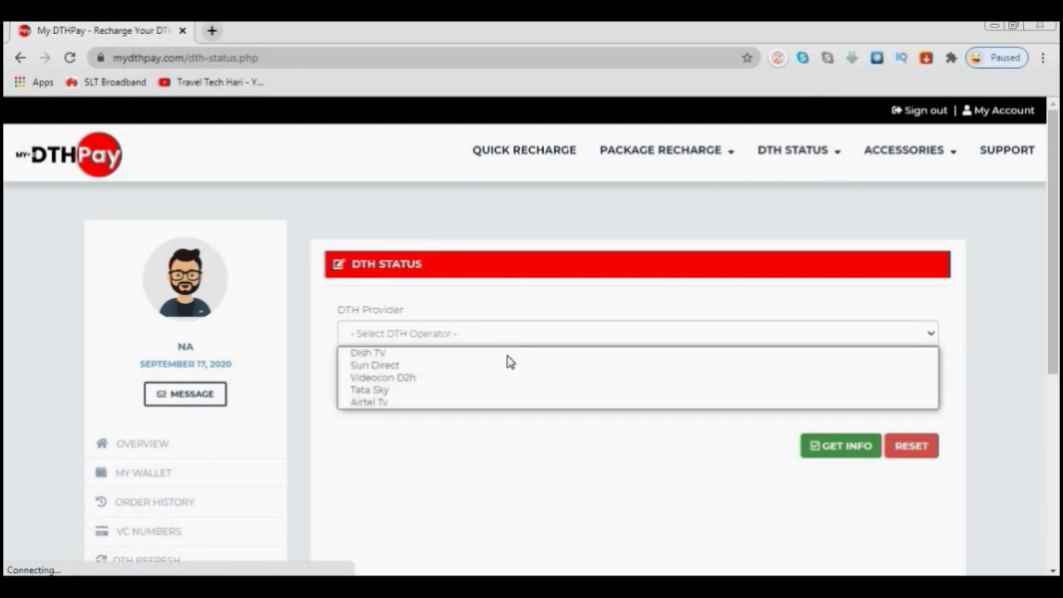
{"action": "left_click", "coordinate": [495, 367]}
{"action": "left_click", "coordinate": [480, 339]}
{"action": "left_click", "coordinate": [453, 378]}
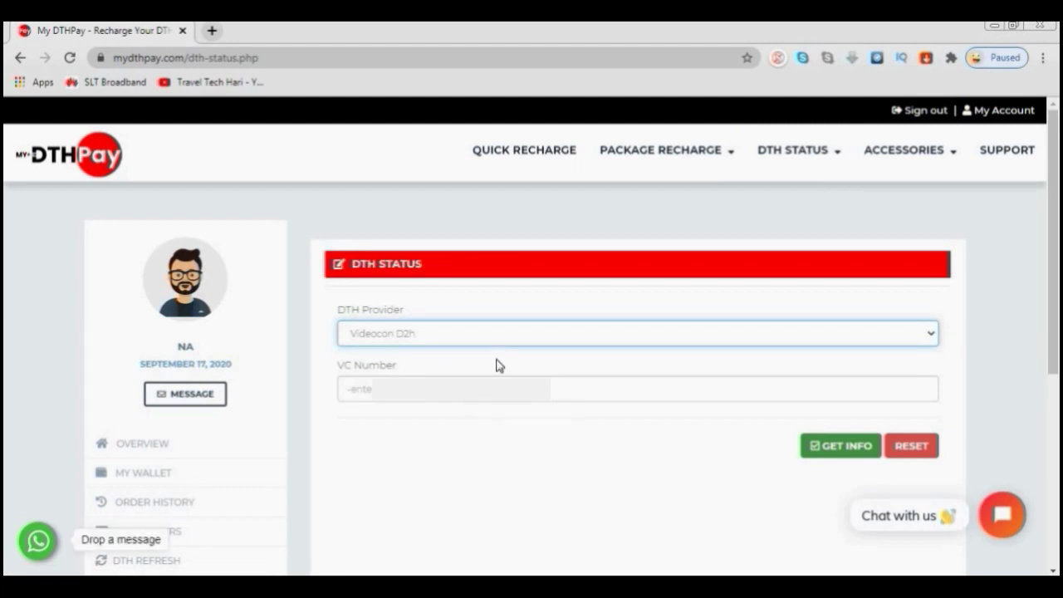
Paste the VC number and fetch the package status: amount 168.50, balance 110.71, next recharge 06-Oct-2020.
{"action": "left_click", "coordinate": [471, 378]}
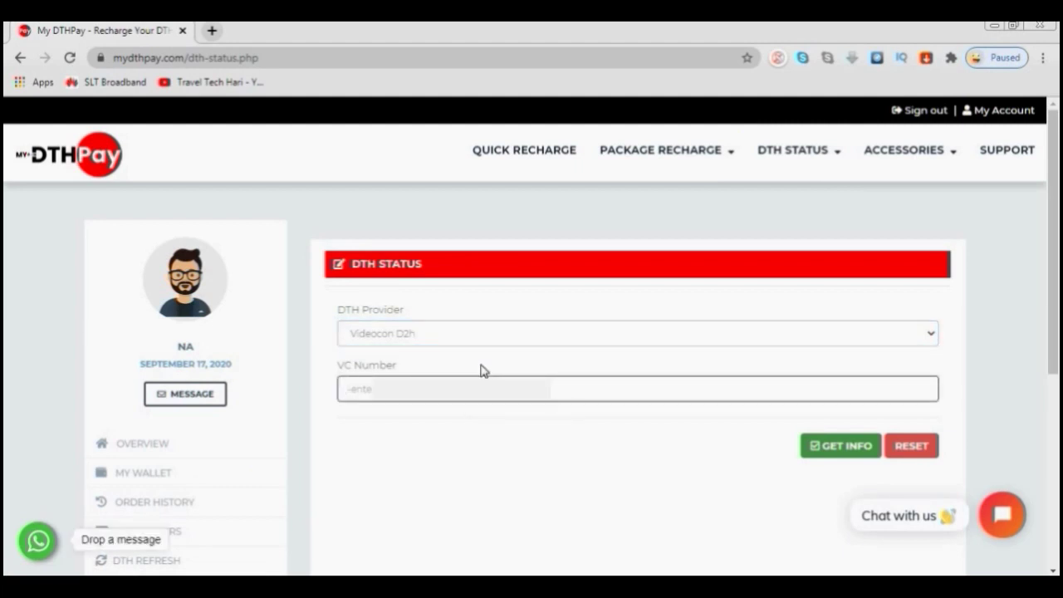
{"action": "key", "text": "ctrl+v"}
{"action": "left_click", "coordinate": [864, 449]}
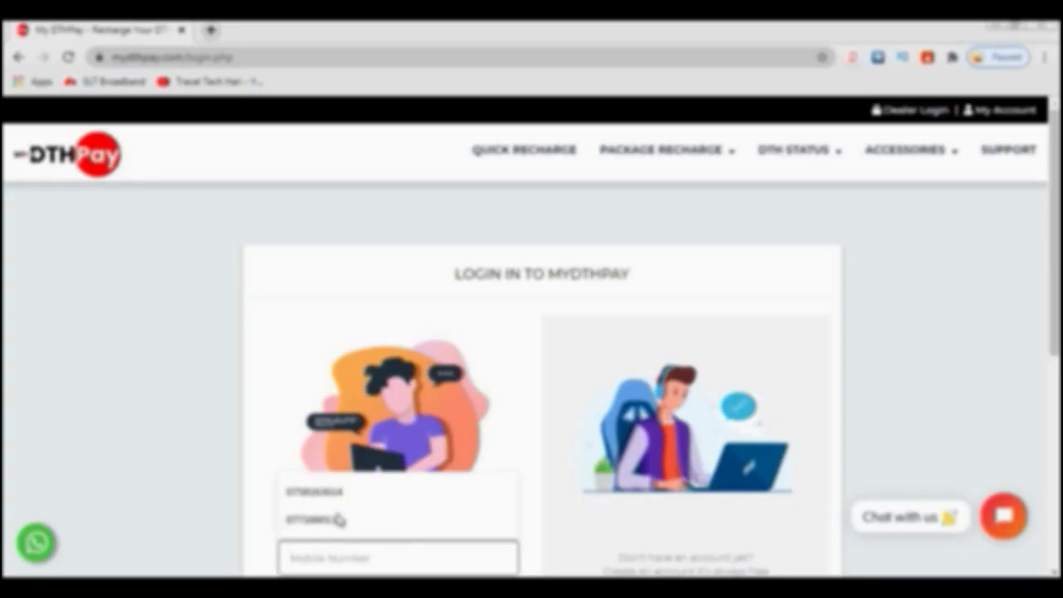
Sign back in with the mobile number and a one-time login code.
{"action": "left_click", "coordinate": [404, 556]}
{"action": "scroll", "coordinate": [398, 490], "scroll_direction": "down", "scroll_amount": 1}
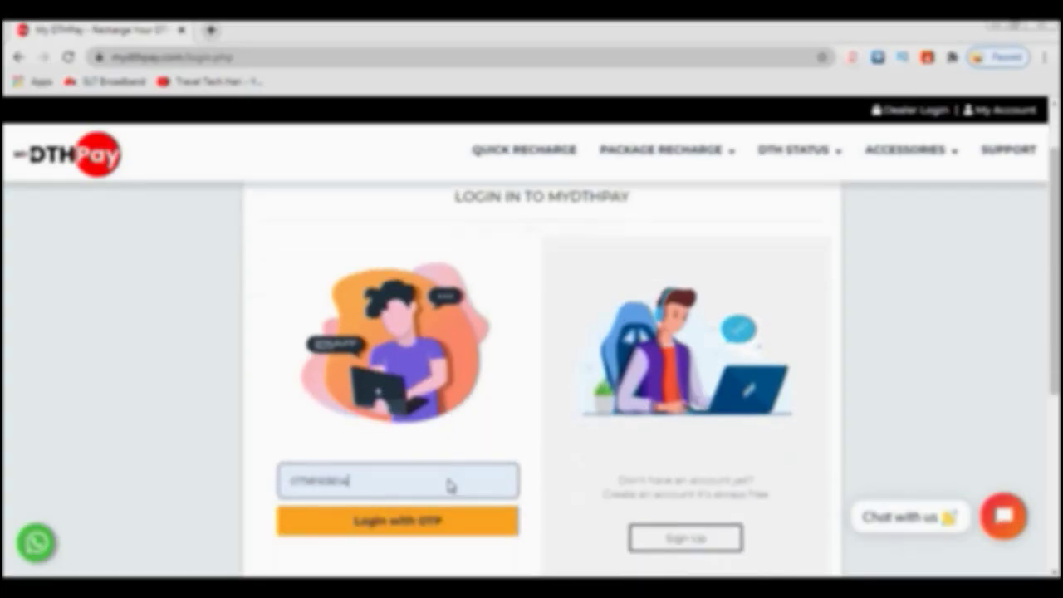
{"action": "left_click", "coordinate": [413, 523]}
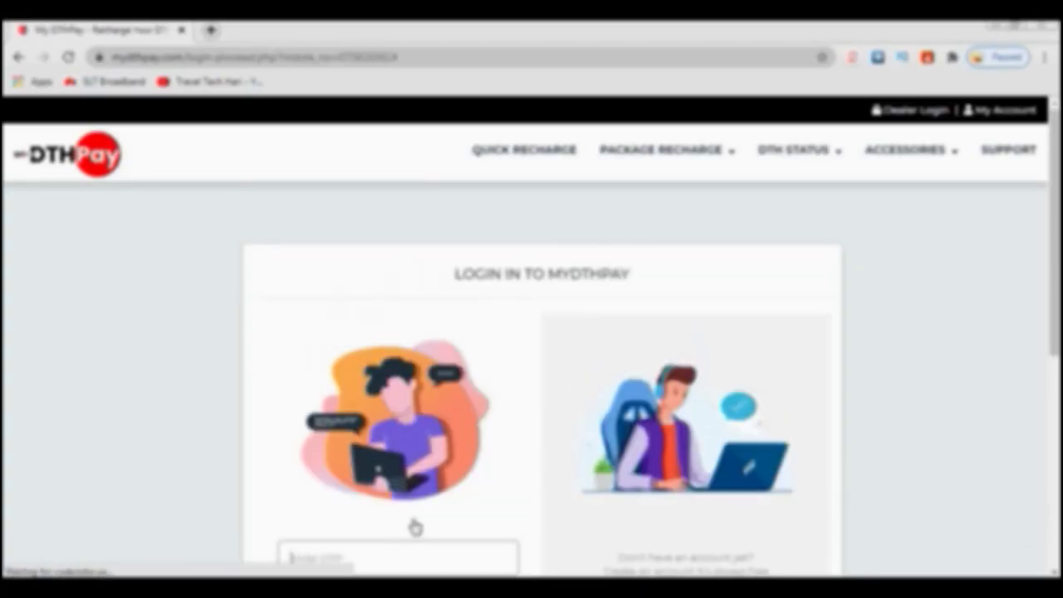
{"action": "left_click", "coordinate": [430, 548]}
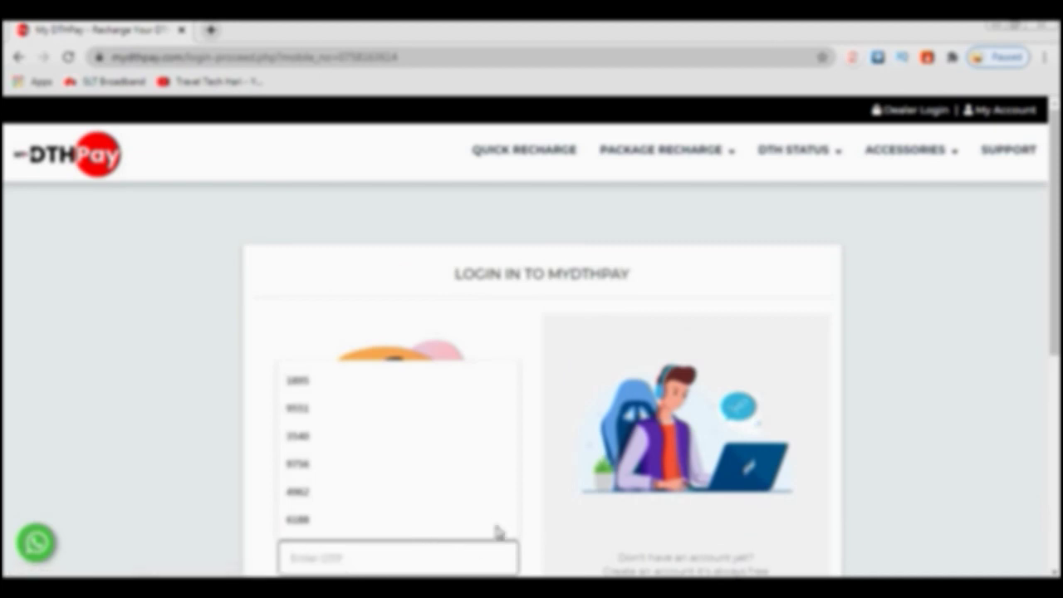
{"action": "left_click", "coordinate": [721, 239]}
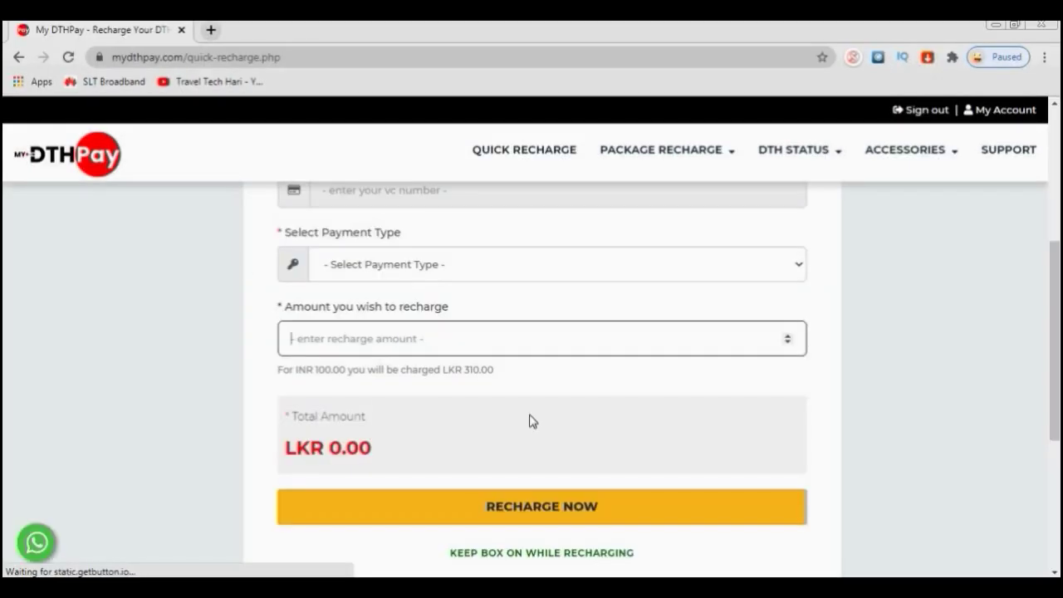
Choose Videocon d2h as the operator and fill the customer ID from a saved entry.
{"action": "scroll", "coordinate": [531, 421], "scroll_direction": "up", "scroll_amount": 3}
{"action": "left_click", "coordinate": [427, 351]}
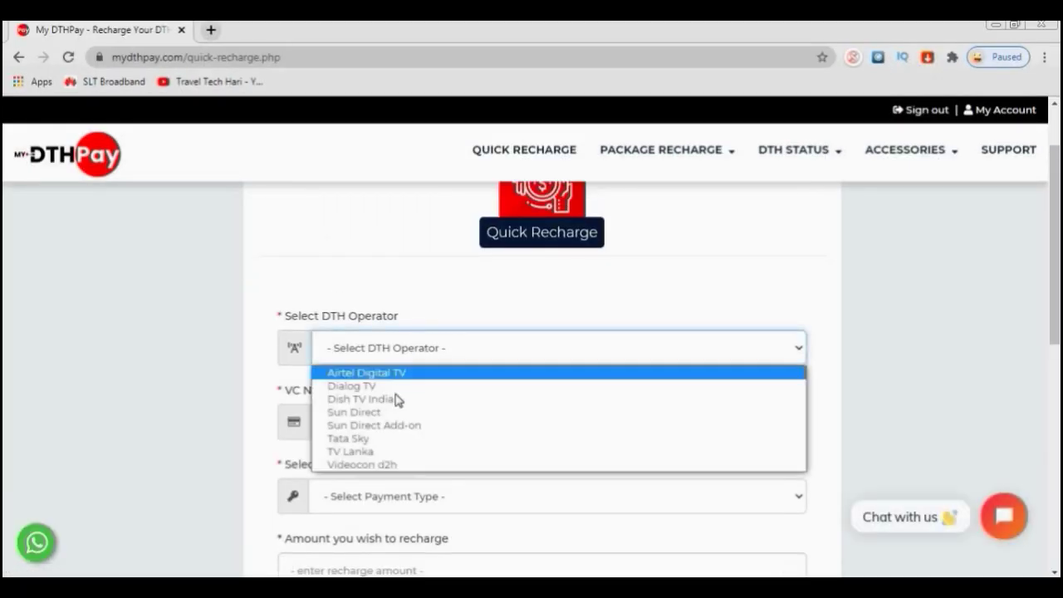
{"action": "left_click", "coordinate": [424, 464]}
{"action": "left_click", "coordinate": [442, 418]}
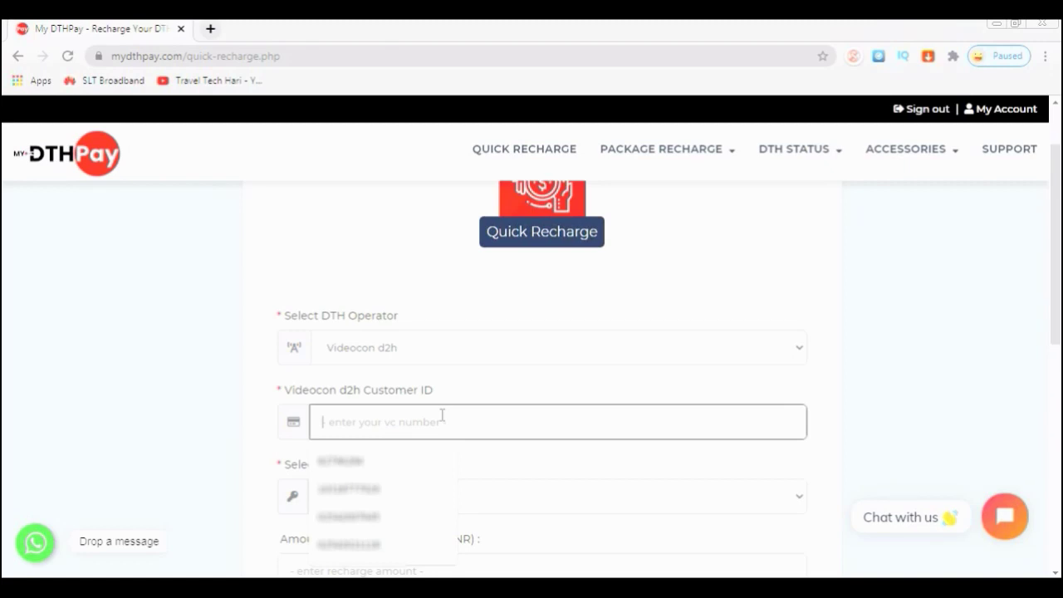
{"action": "left_click", "coordinate": [382, 516]}
Set payment type to Card for INR 168 (LKR 520.80) and confirm the recharge.
{"action": "left_click", "coordinate": [387, 513]}
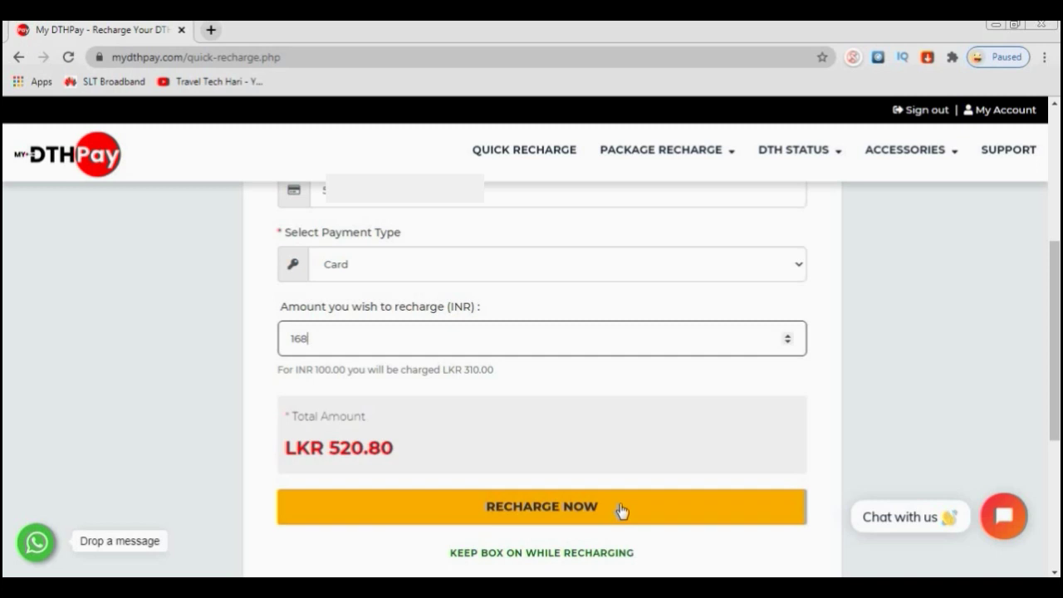
{"action": "left_click", "coordinate": [621, 509]}
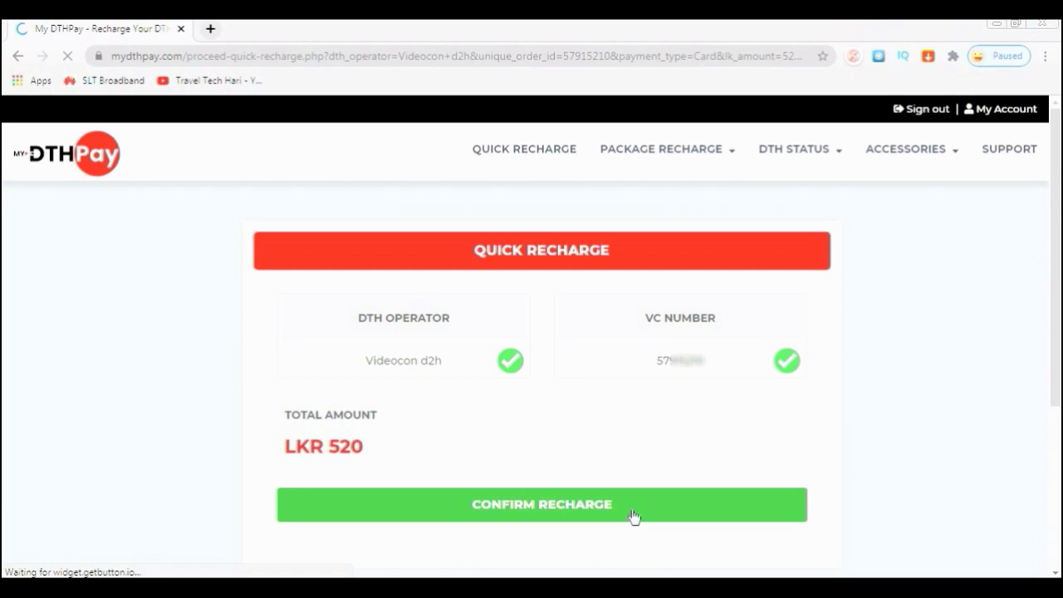
{"action": "left_click", "coordinate": [634, 505]}
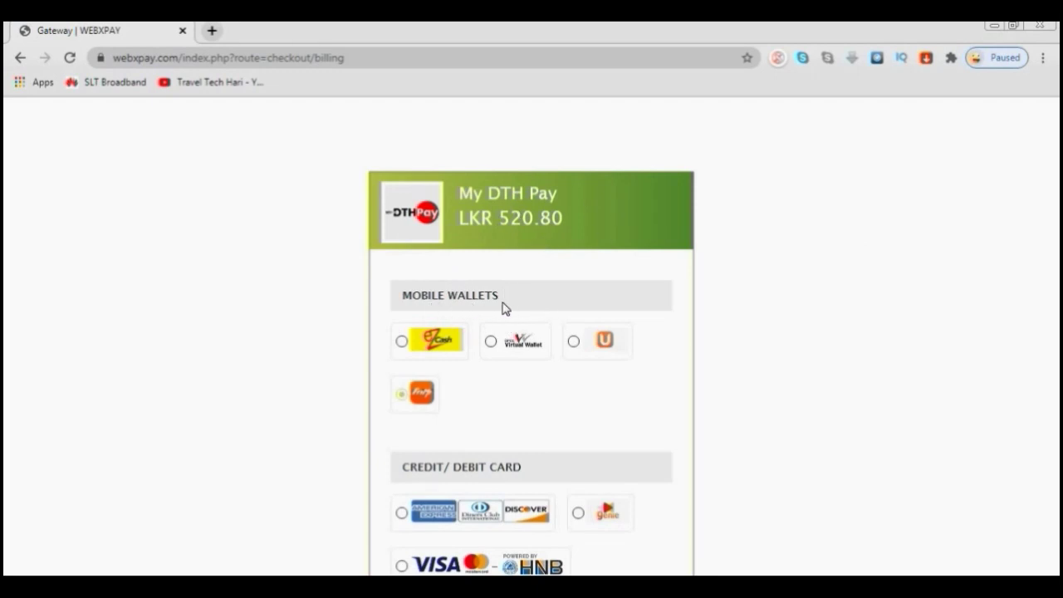
Choose Visa/Mastercard via HNB in WEBXPAY, accept the terms and pay 520.80 Rs.
{"action": "scroll", "coordinate": [503, 306], "scroll_direction": "down", "scroll_amount": 1}
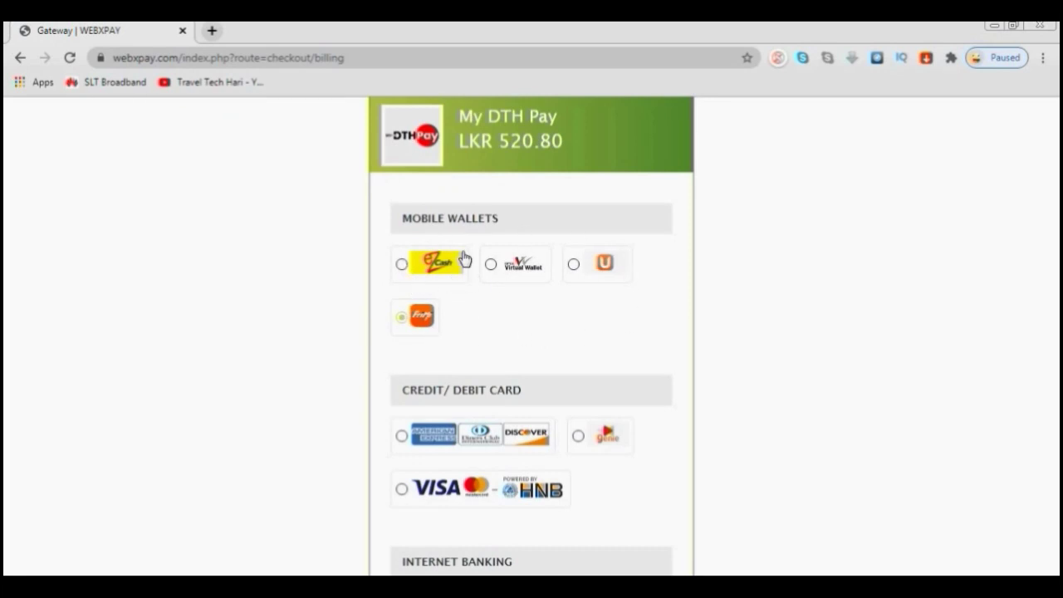
{"action": "double_click", "coordinate": [467, 388]}
{"action": "triple_click", "coordinate": [467, 389]}
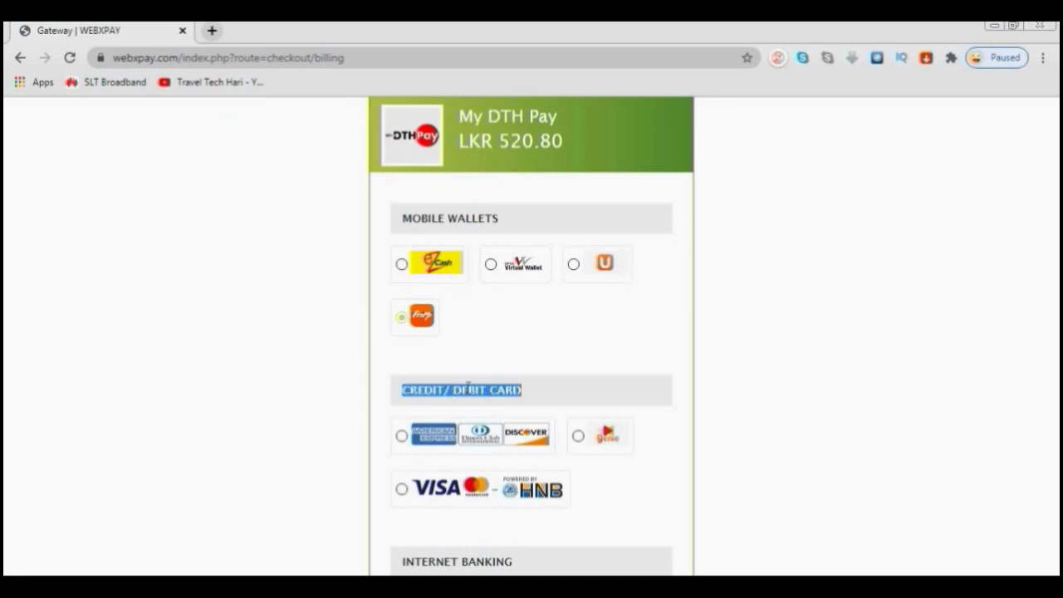
{"action": "left_click", "coordinate": [531, 399]}
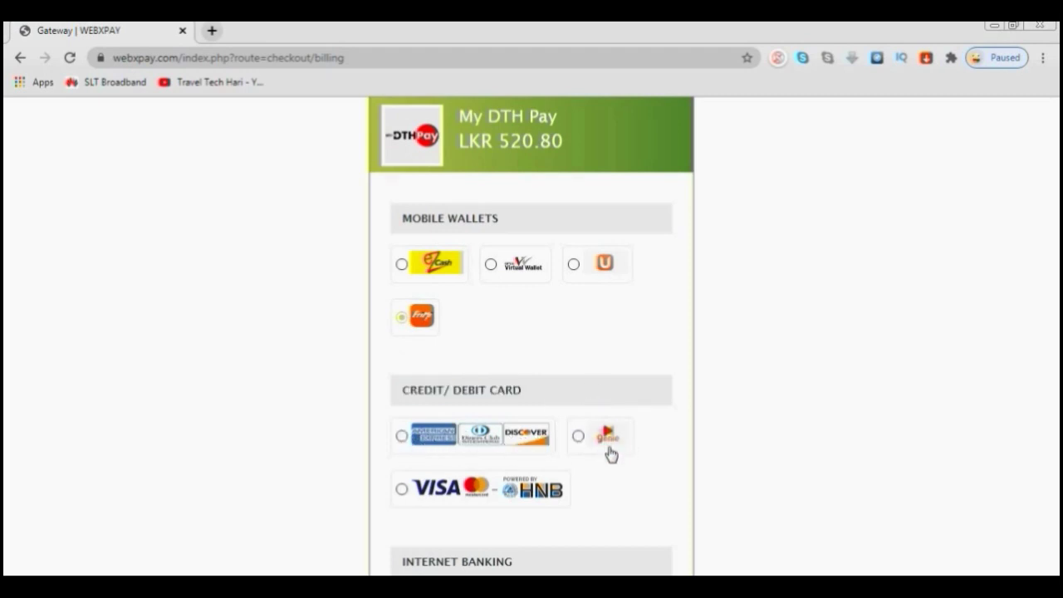
{"action": "left_click", "coordinate": [402, 490]}
{"action": "scroll", "coordinate": [532, 473], "scroll_direction": "down", "scroll_amount": 1}
{"action": "scroll", "coordinate": [534, 473], "scroll_direction": "down", "scroll_amount": 1}
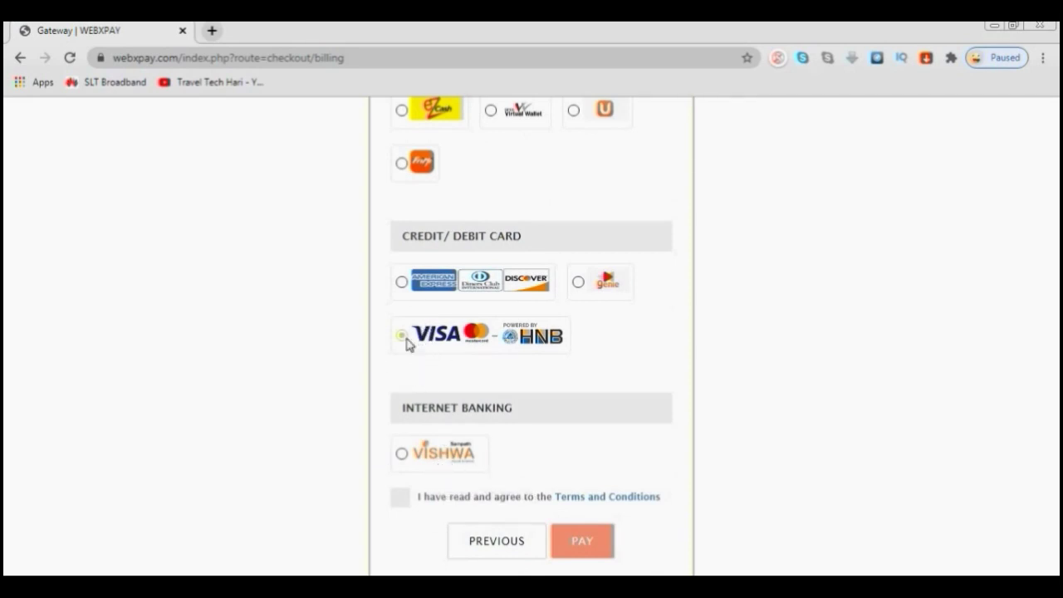
{"action": "left_click", "coordinate": [402, 500]}
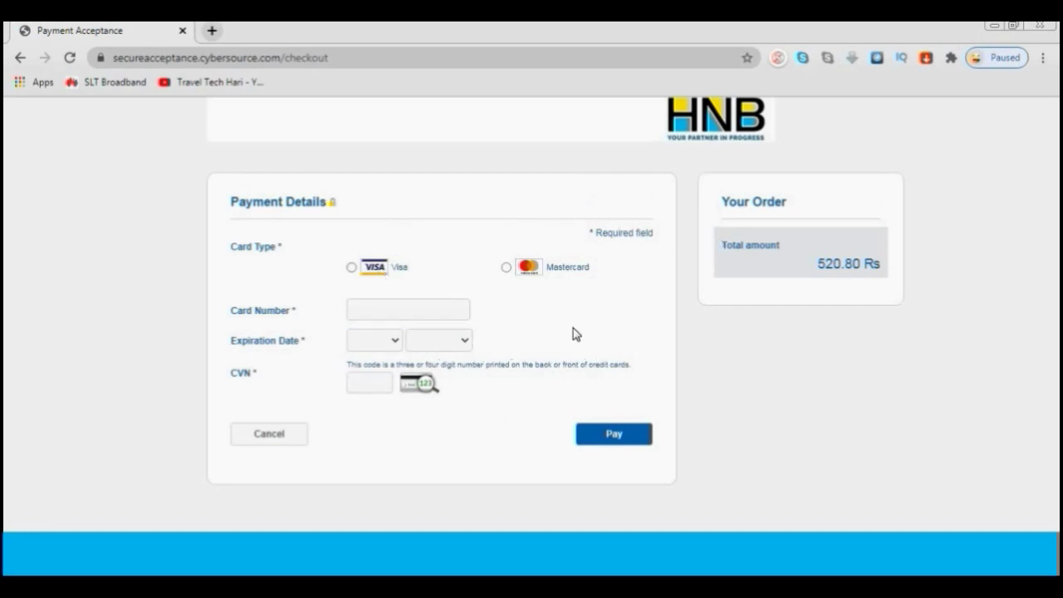
Select Visa and enter the card number, correcting a mistyped digit, to complete payment.
{"action": "left_click", "coordinate": [351, 268]}
{"action": "left_click", "coordinate": [415, 309]}
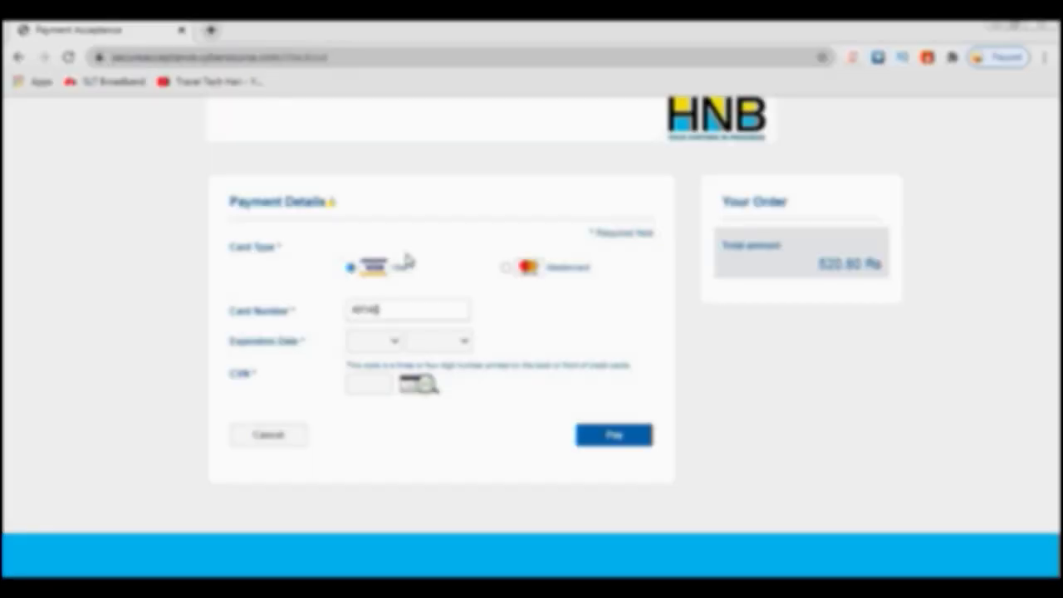
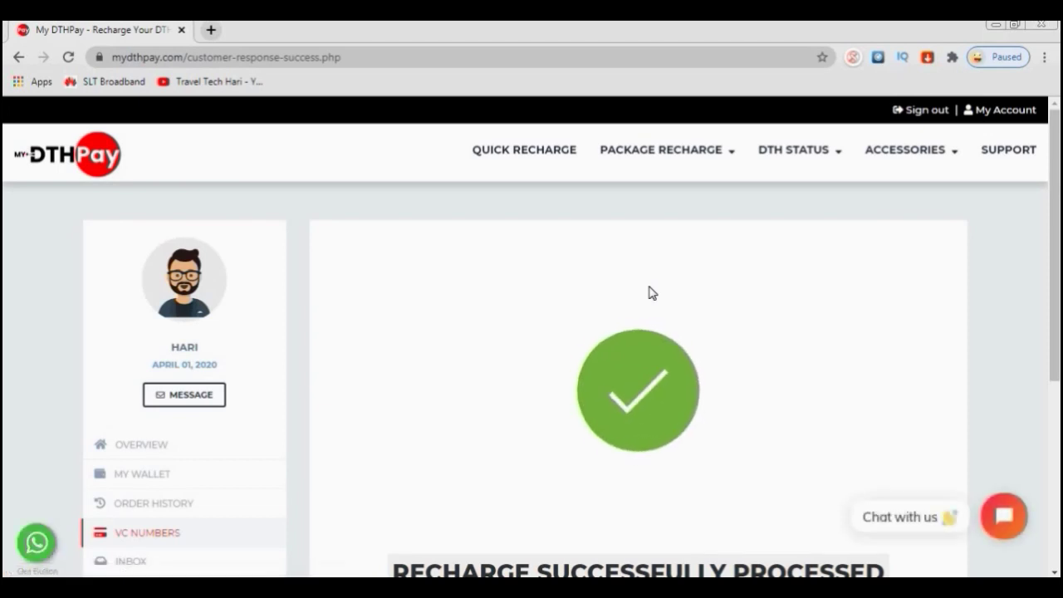
{"action": "scroll", "coordinate": [652, 292], "scroll_direction": "down", "scroll_amount": 1}
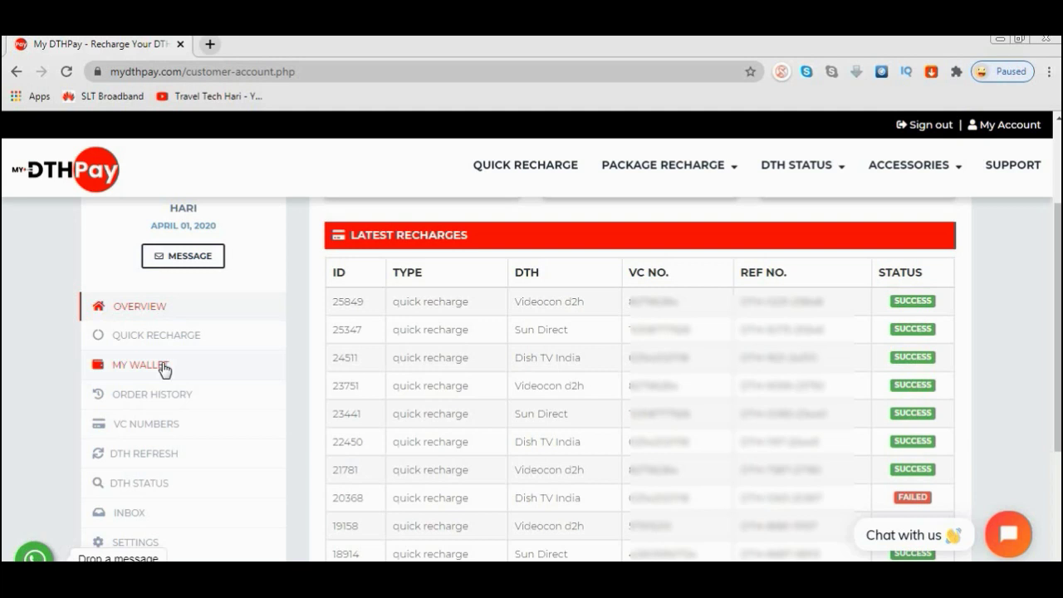
{"action": "left_click", "coordinate": [163, 366]}
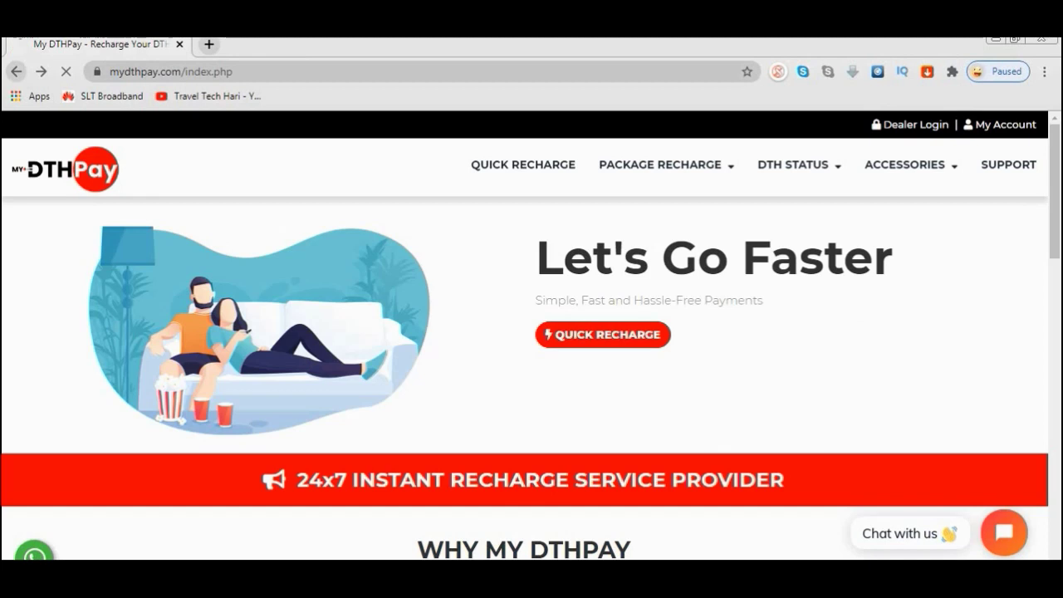